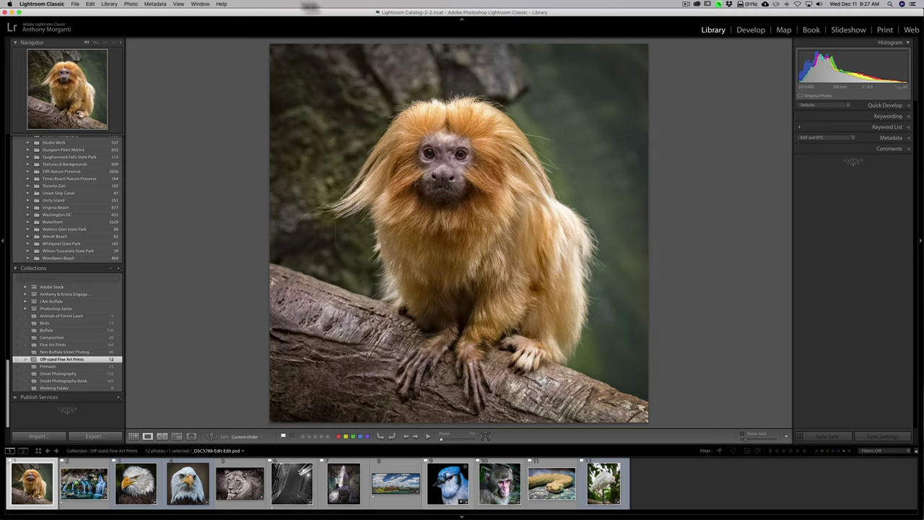
# Step: Open Auto Import Settings from the File menu's Auto Import submenu
pyautogui.click(75, 4)
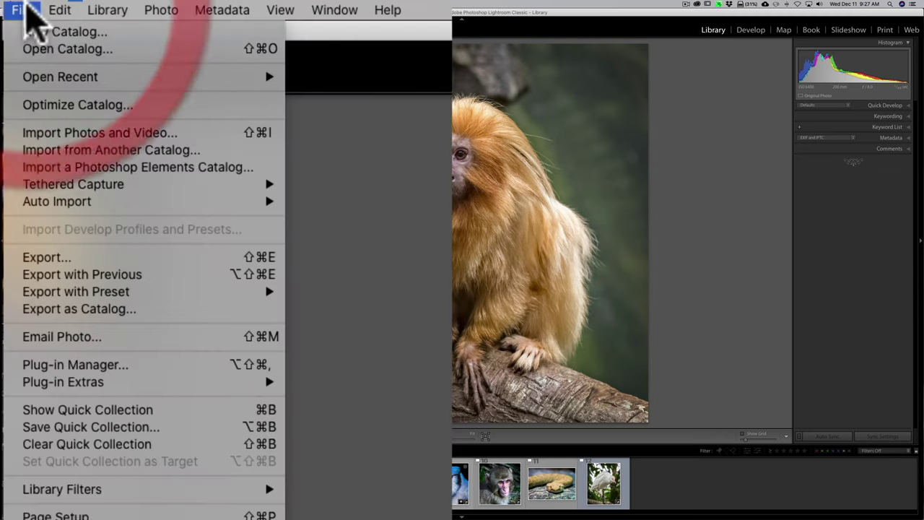
pyautogui.moveTo(70, 202)
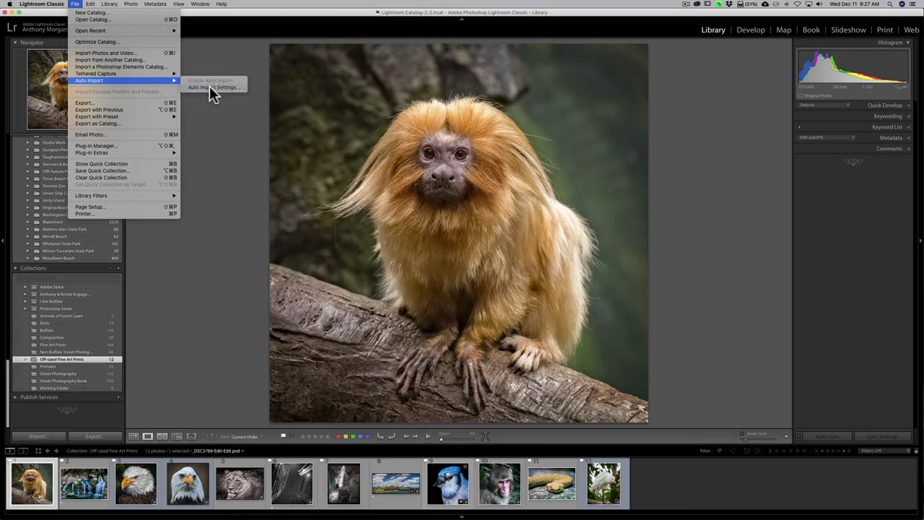
pyautogui.click(210, 86)
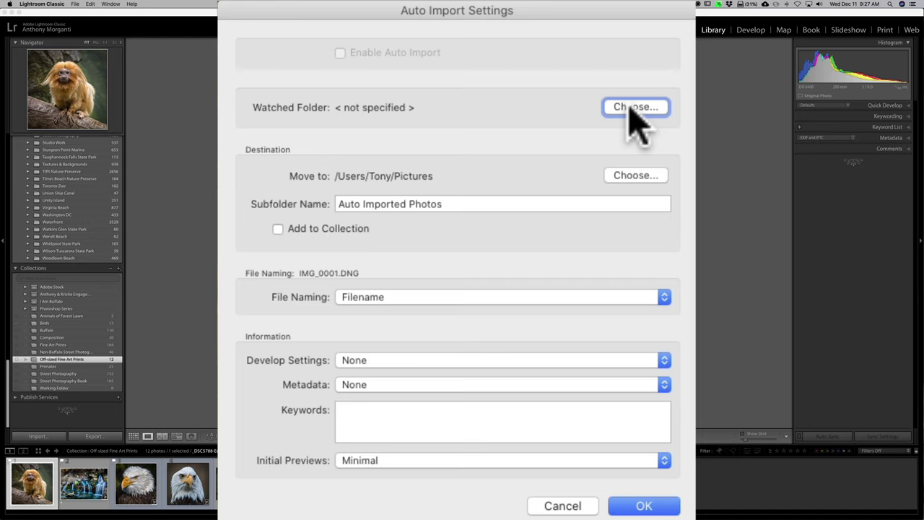
# Step: Create a Desktop folder named 'Pending Stock Images' and choose it as the watched folder
pyautogui.click(629, 108)
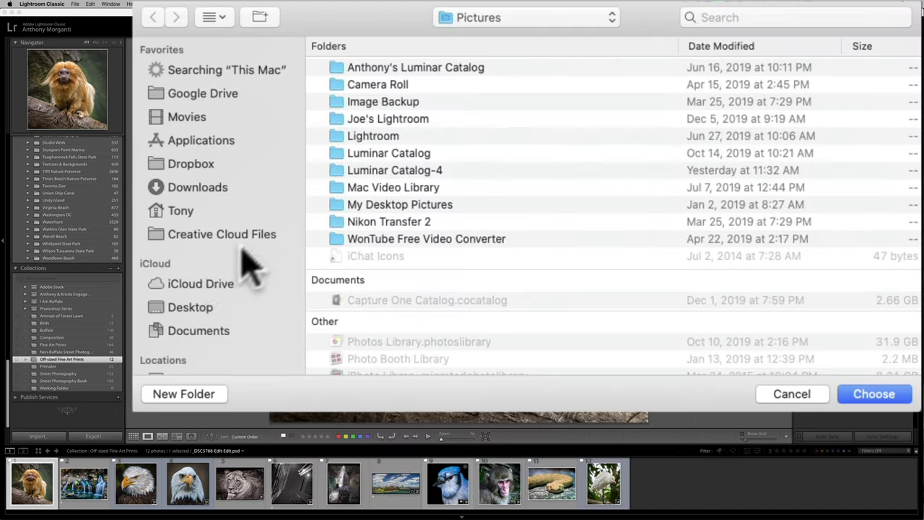
pyautogui.click(185, 309)
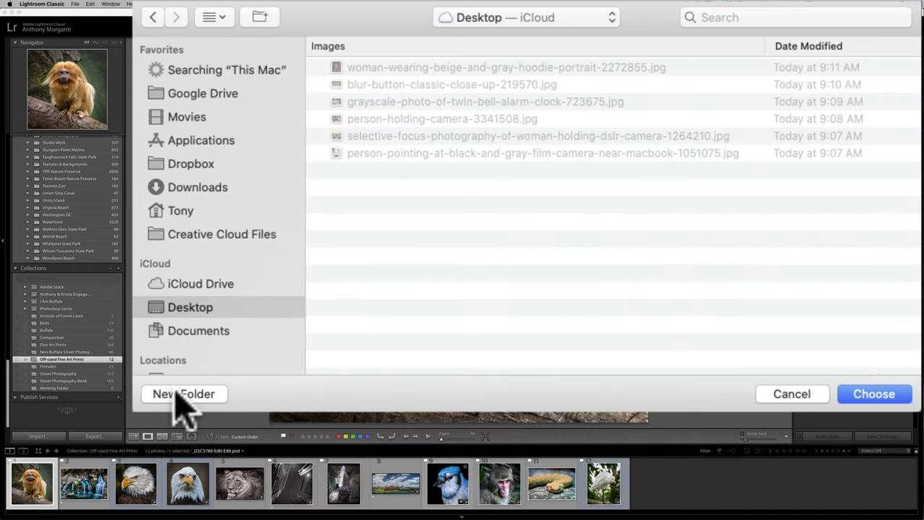
pyautogui.click(182, 396)
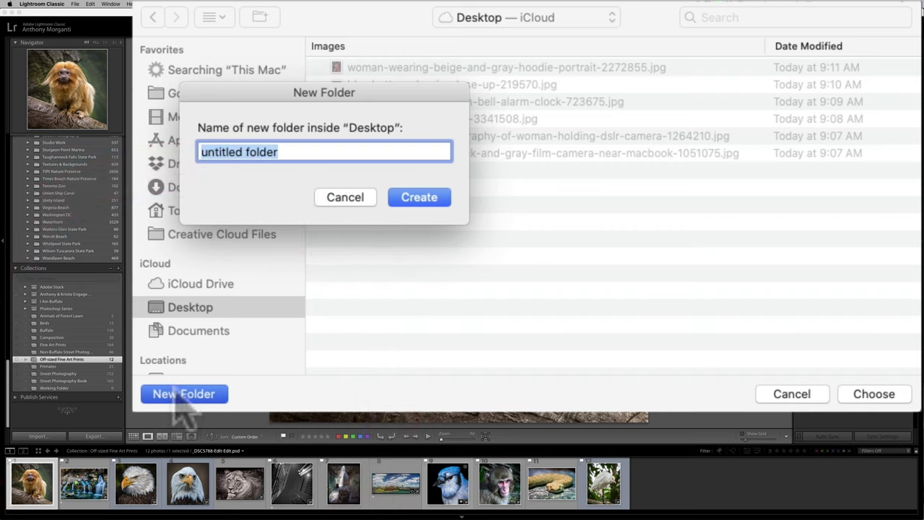
pyautogui.write('Pending St')
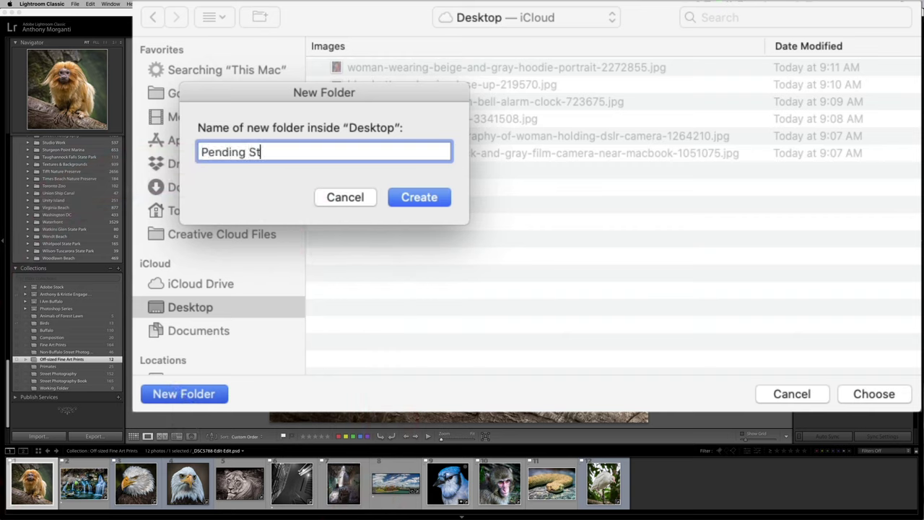
pyautogui.write('ock Images')
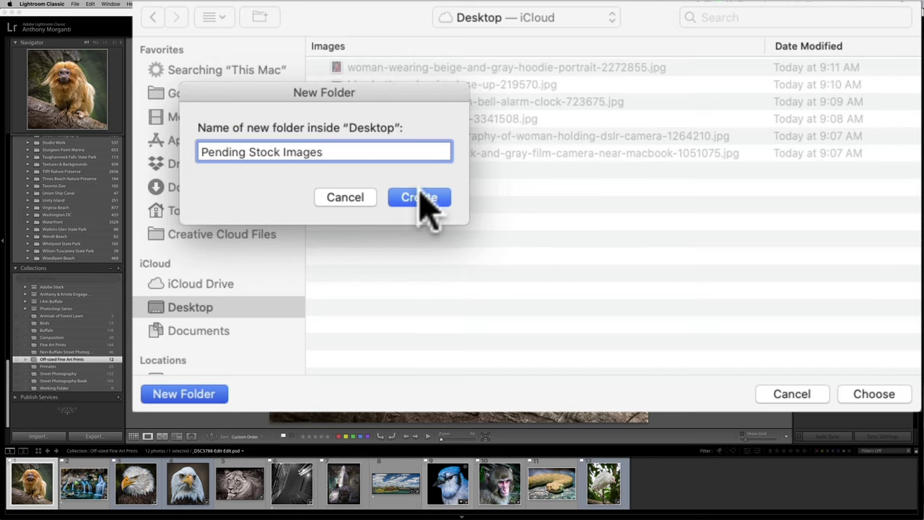
pyautogui.click(419, 197)
pyautogui.click(894, 404)
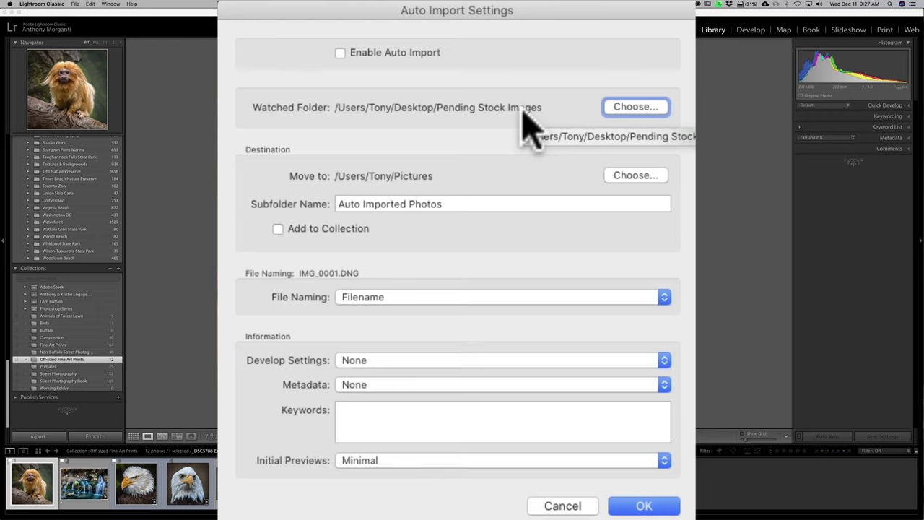
# Step: Set the destination to Stock Photos inside Lightroom RAW Files on the Lightroom drive
pyautogui.click(632, 175)
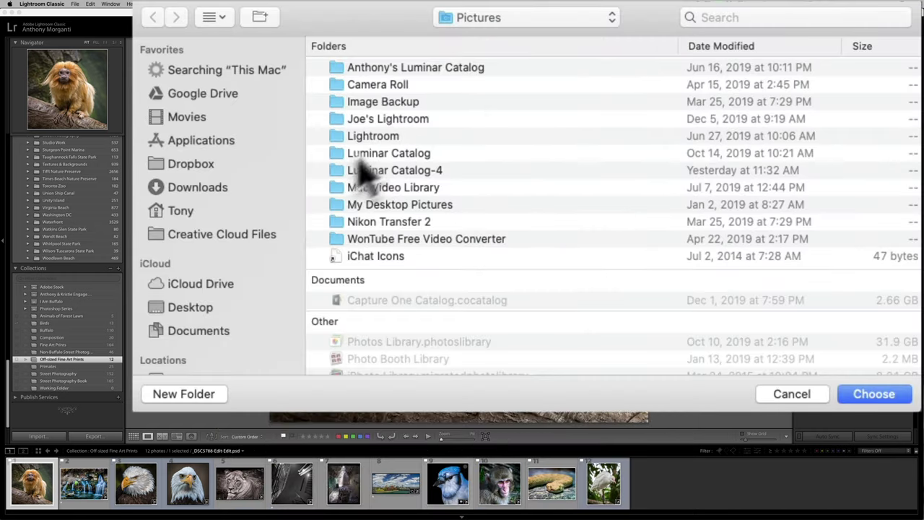
pyautogui.scroll(-2, 220, 300)
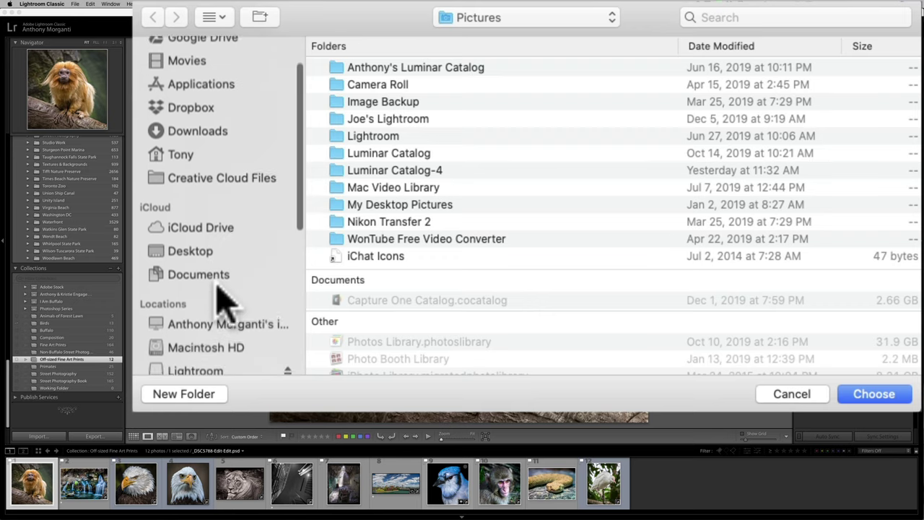
pyautogui.scroll(-3, 207, 336)
pyautogui.click(176, 274)
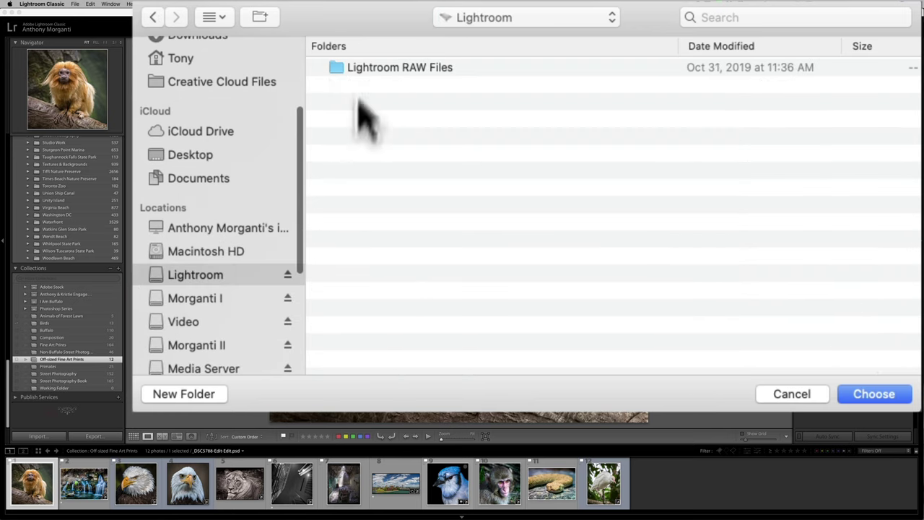
pyautogui.doubleClick(359, 68)
pyautogui.scroll(-2, 385, 205)
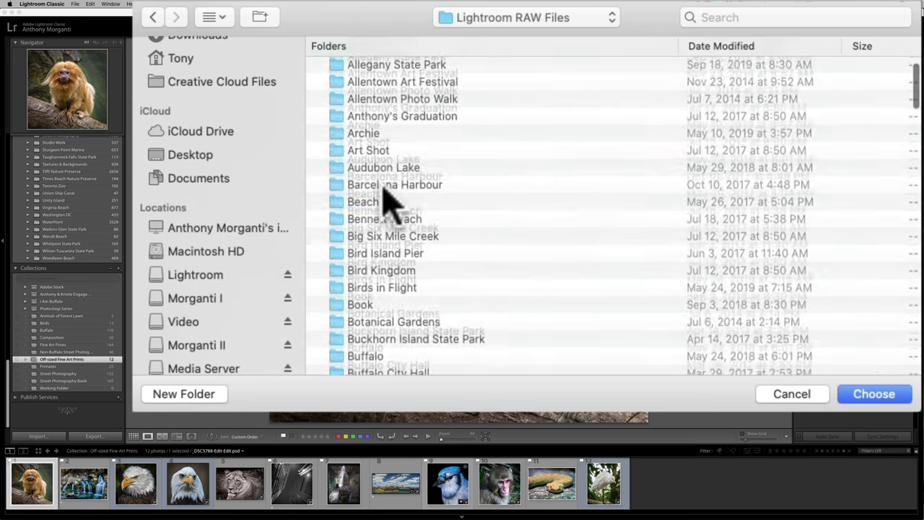
pyautogui.scroll(-15, 385, 205)
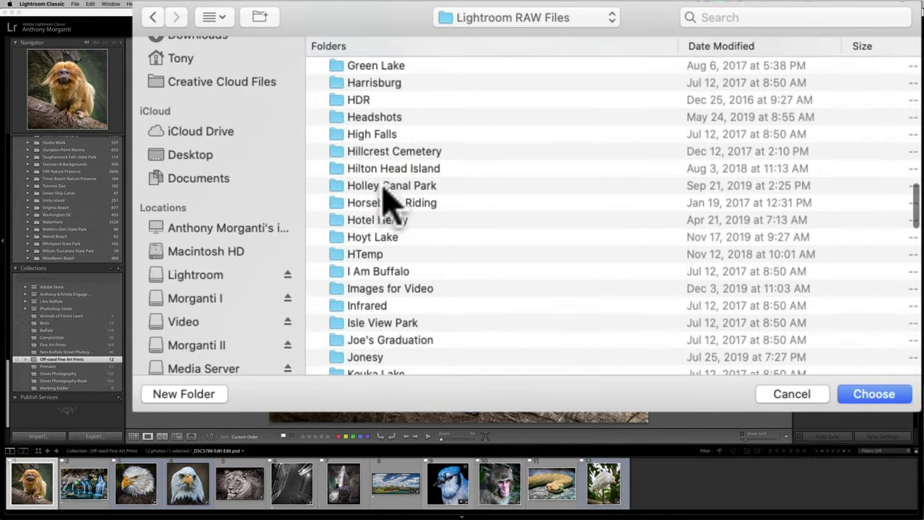
pyautogui.scroll(-20, 384, 205)
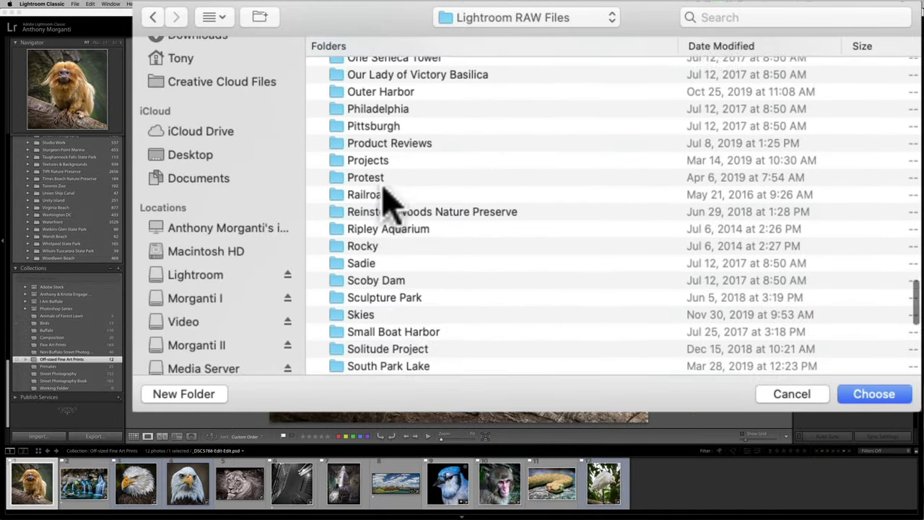
pyautogui.scroll(-10, 384, 205)
pyautogui.scroll(3, 378, 166)
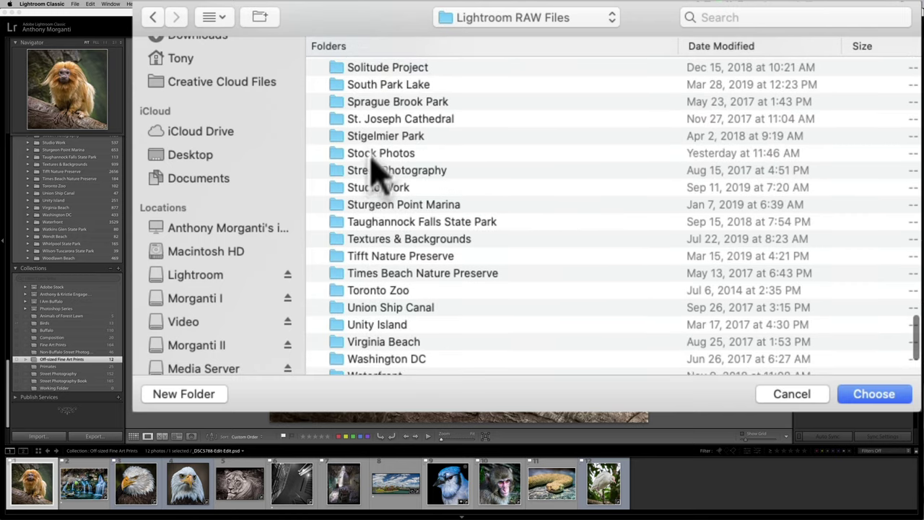
pyautogui.click(371, 154)
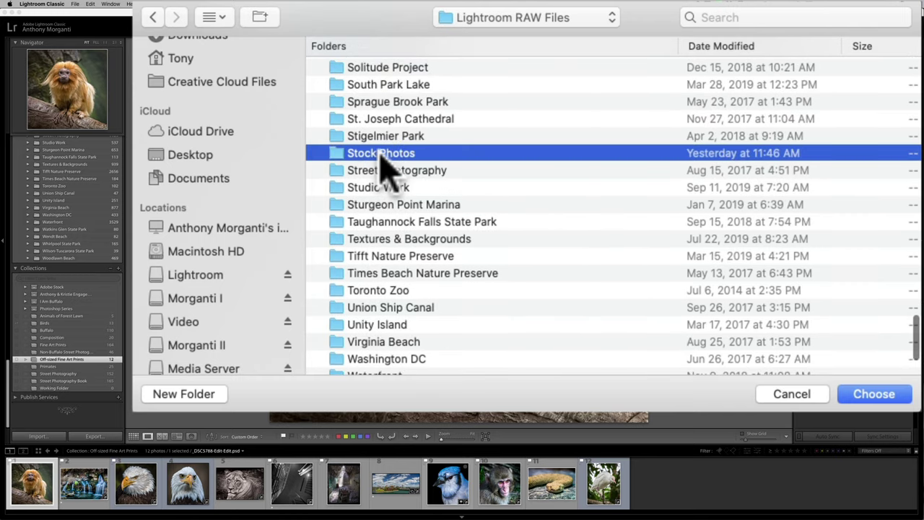
pyautogui.click(875, 395)
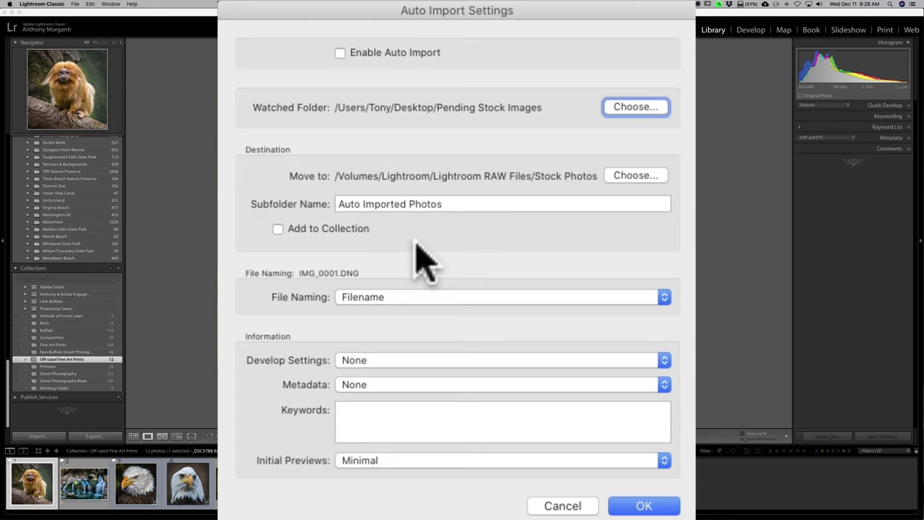
# Step: Leave Add to Collection unchecked and bring up the File Naming presets
pyautogui.click(278, 229)
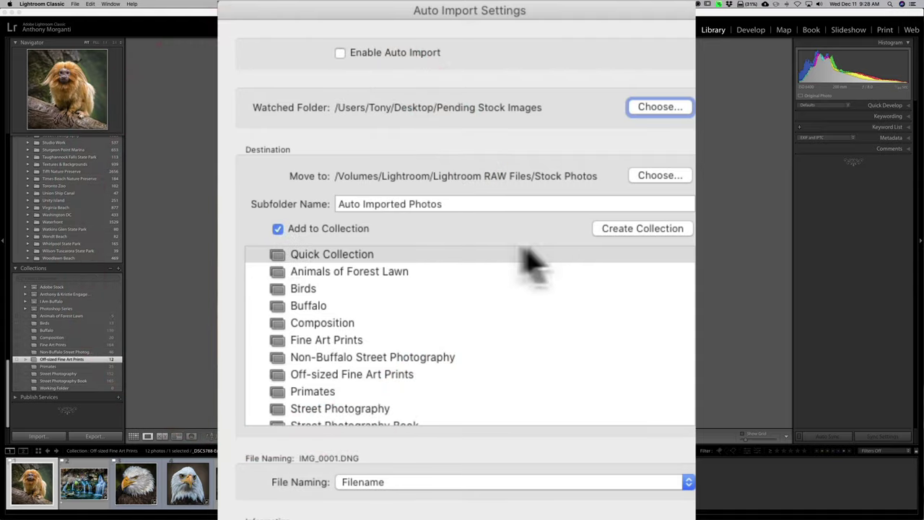
pyautogui.click(278, 229)
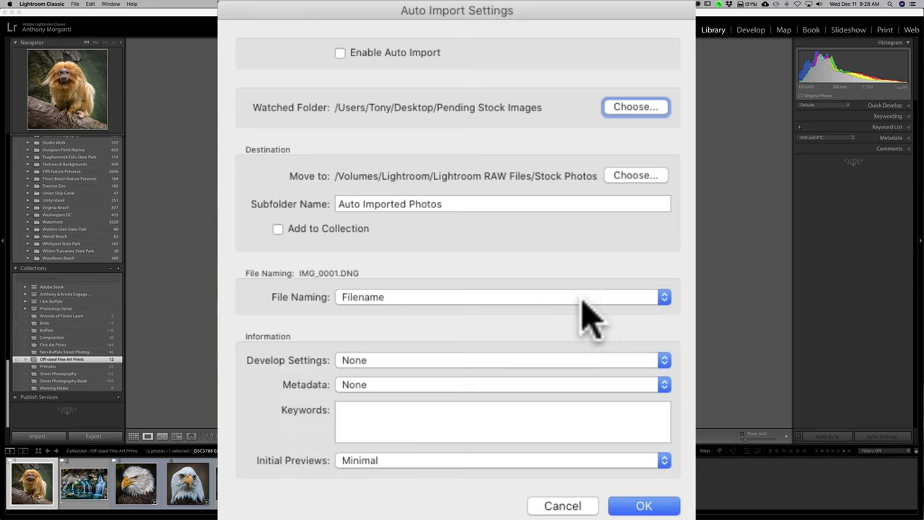
pyautogui.click(638, 299)
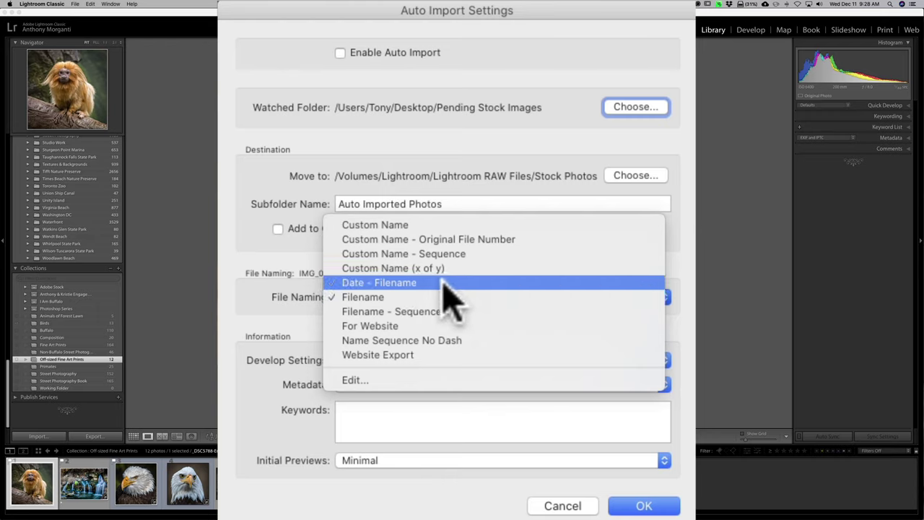
# Step: Keep File Naming at Filename, and Develop Settings and Metadata at None
pyautogui.click(361, 297)
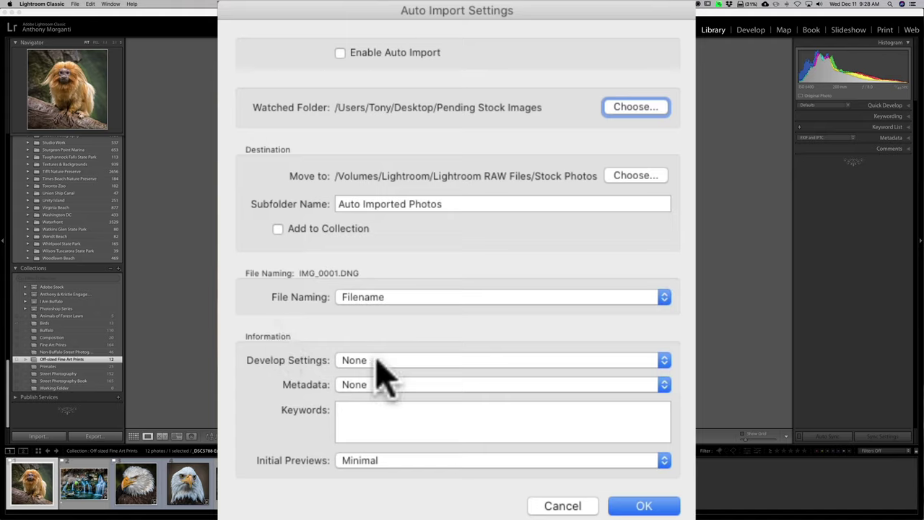
pyautogui.click(473, 367)
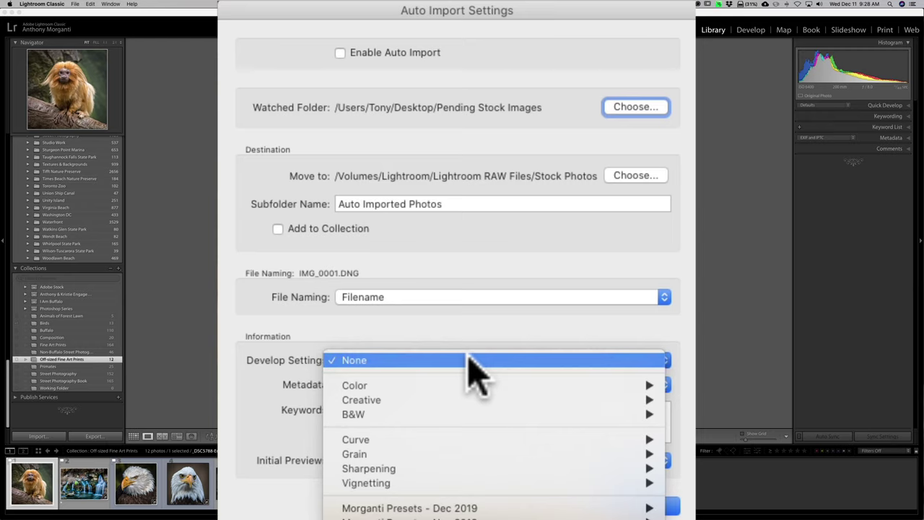
pyautogui.click(471, 368)
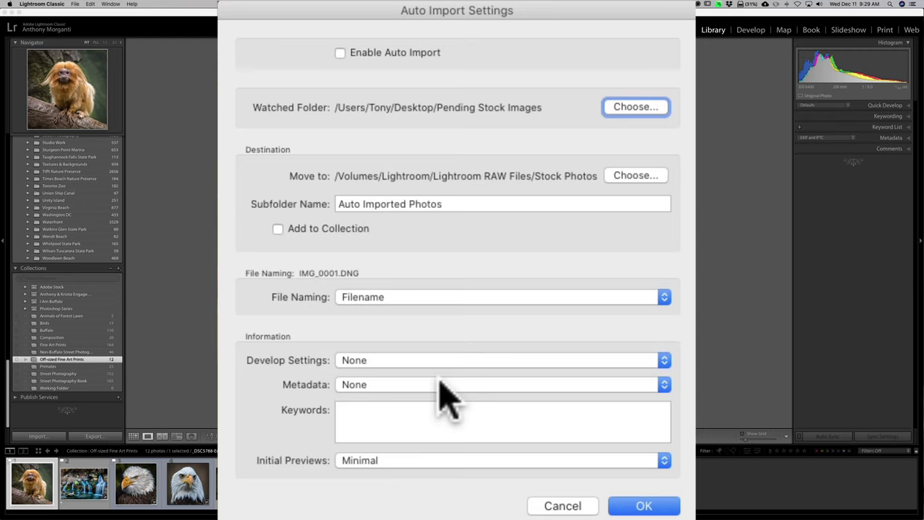
pyautogui.click(439, 384)
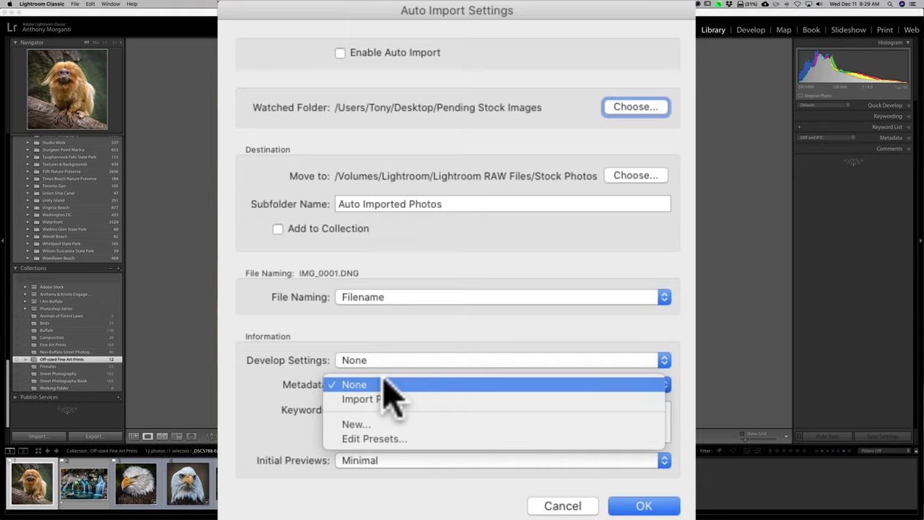
pyautogui.click(357, 385)
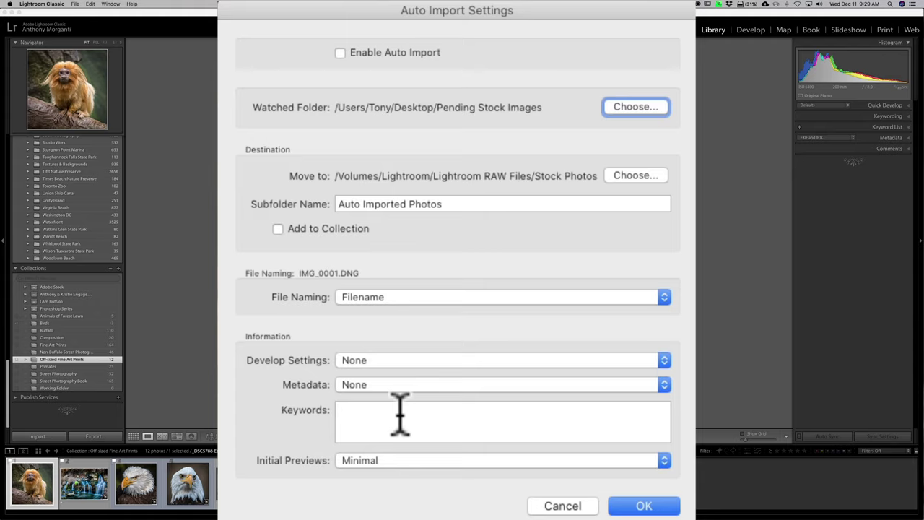
# Step: Set Initial Previews to Standard, tick Enable Auto Import, and confirm with OK
pyautogui.click(398, 461)
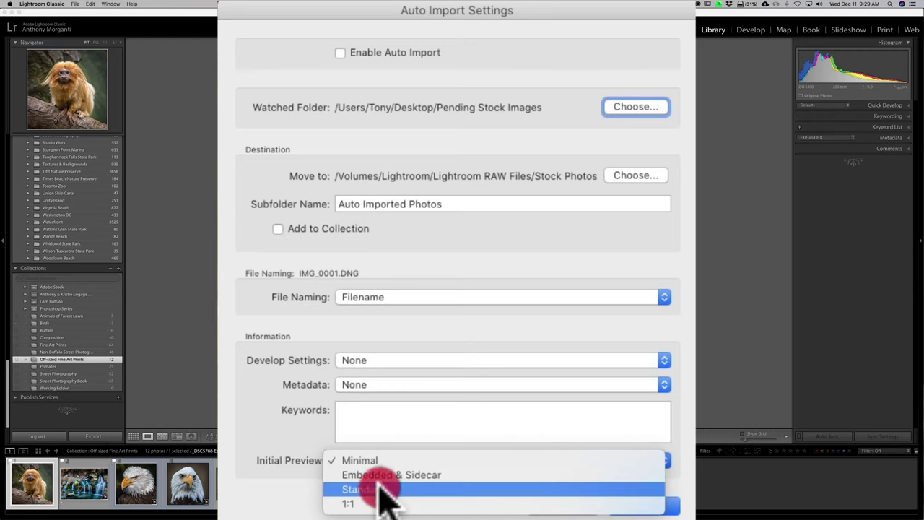
pyautogui.click(392, 487)
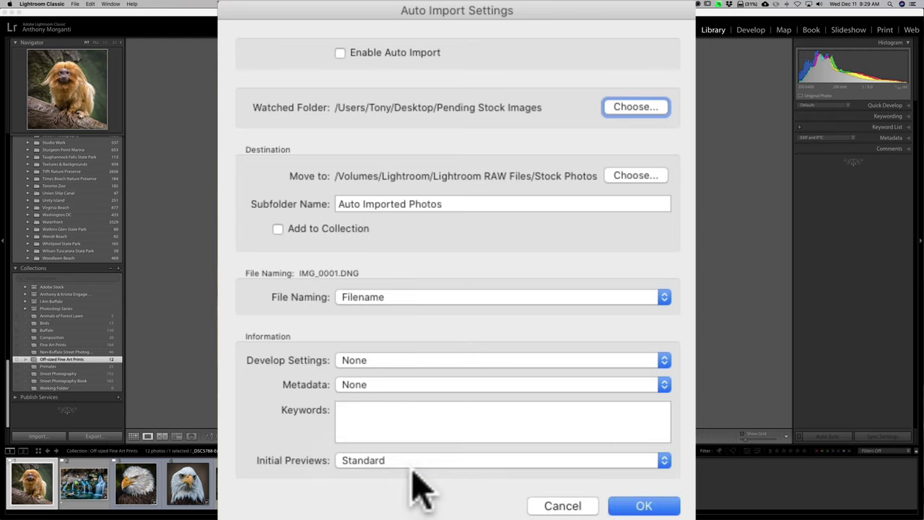
pyautogui.click(340, 53)
pyautogui.click(640, 506)
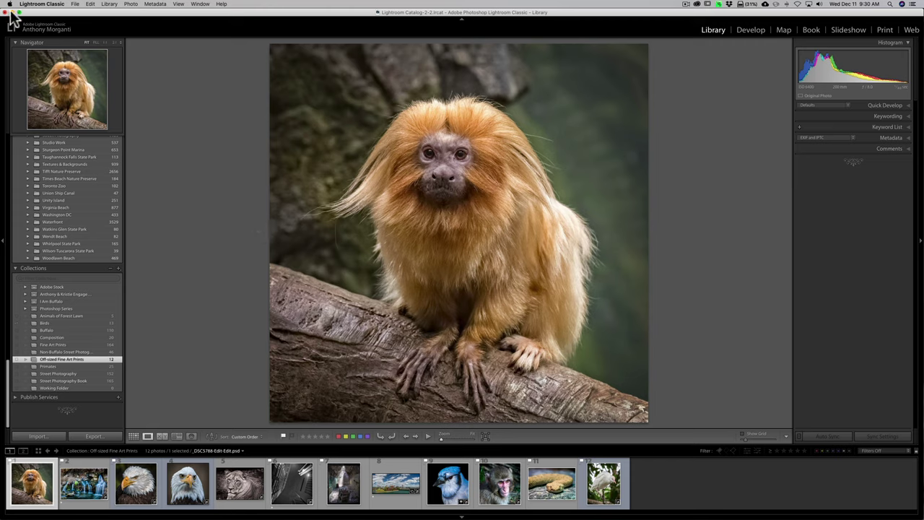
# Step: Quit Lightroom Classic and move the six stock JPGs into the Pending Stock Images folder
pyautogui.click(41, 5)
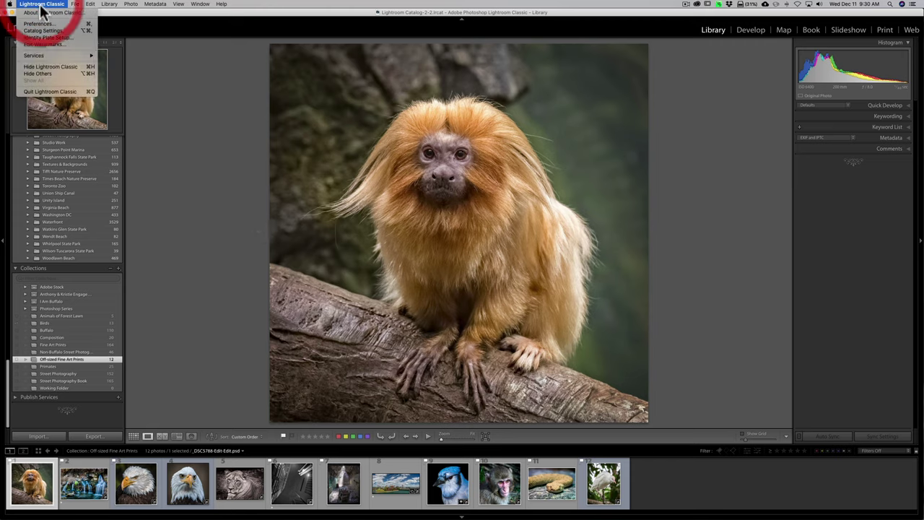
pyautogui.click(47, 91)
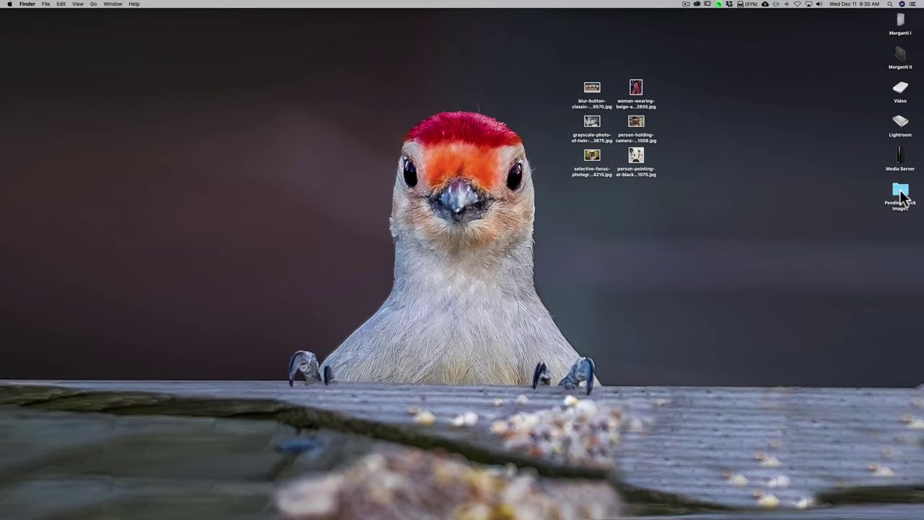
pyautogui.moveTo(901, 197); pyautogui.dragTo(725, 111)
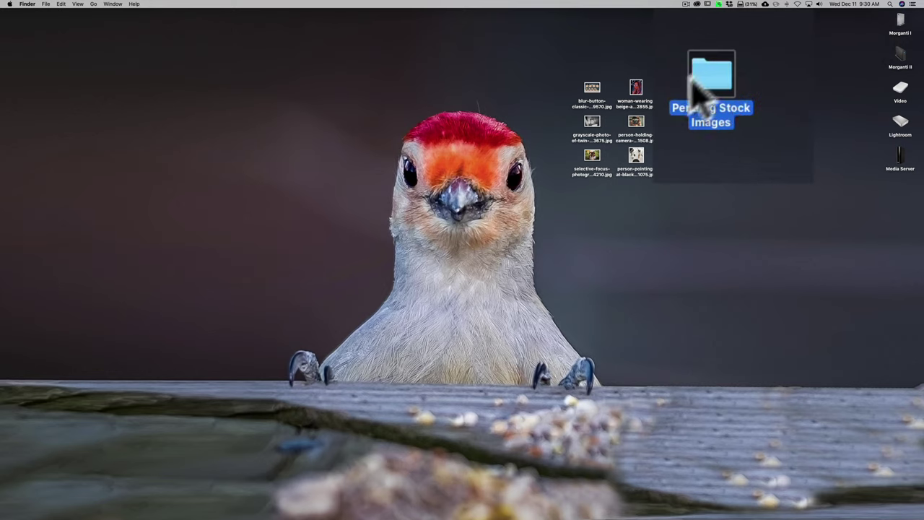
pyautogui.click(711, 86)
pyautogui.doubleClick(711, 87)
pyautogui.moveTo(423, 99); pyautogui.dragTo(257, 69)
pyautogui.moveTo(572, 70); pyautogui.dragTo(275, 118)
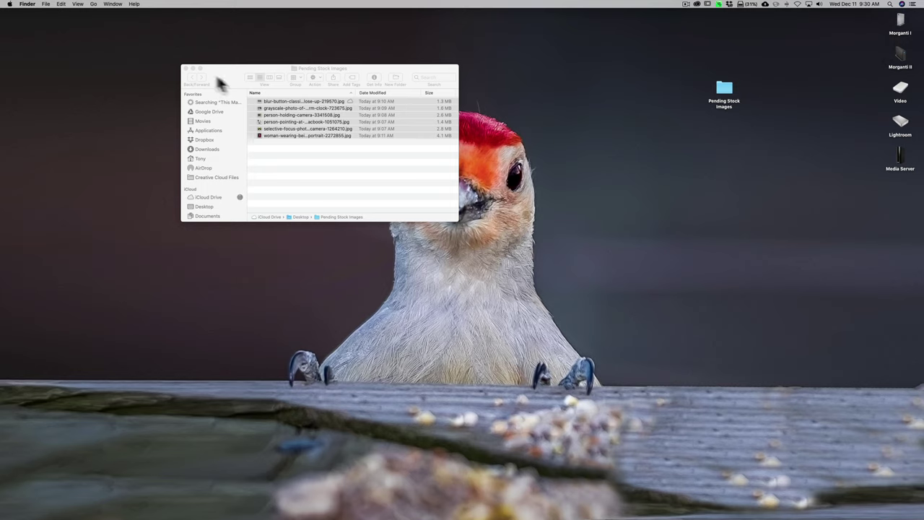
pyautogui.click(185, 69)
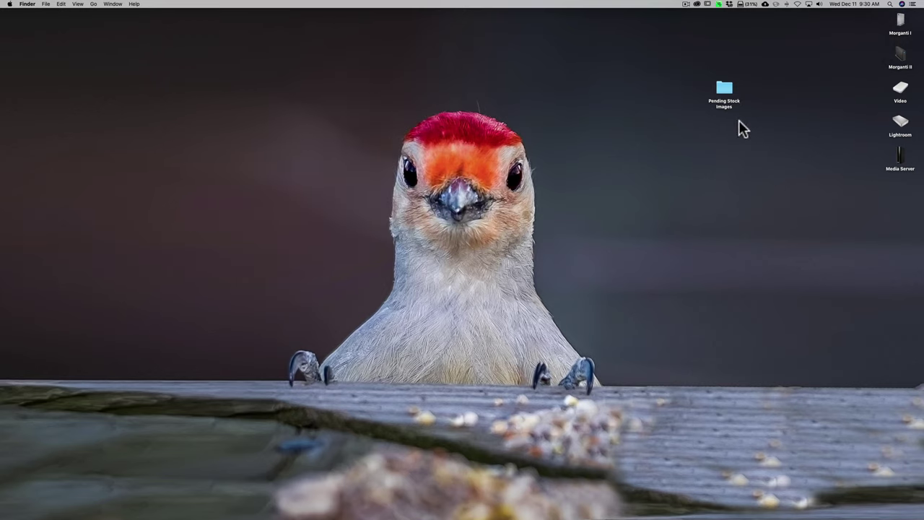
# Step: Relaunch Lightroom Classic from the Dock so Auto Import picks up the six images
pyautogui.moveTo(663, 514)
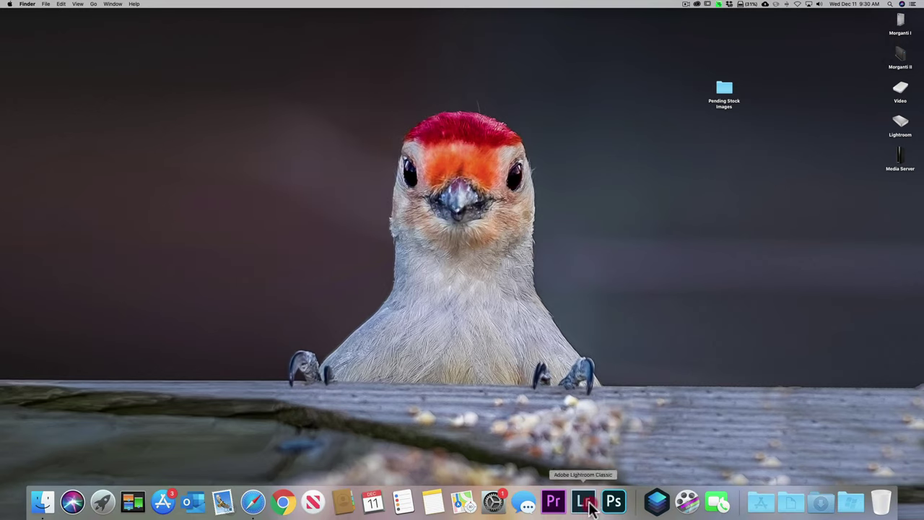
pyautogui.click(585, 500)
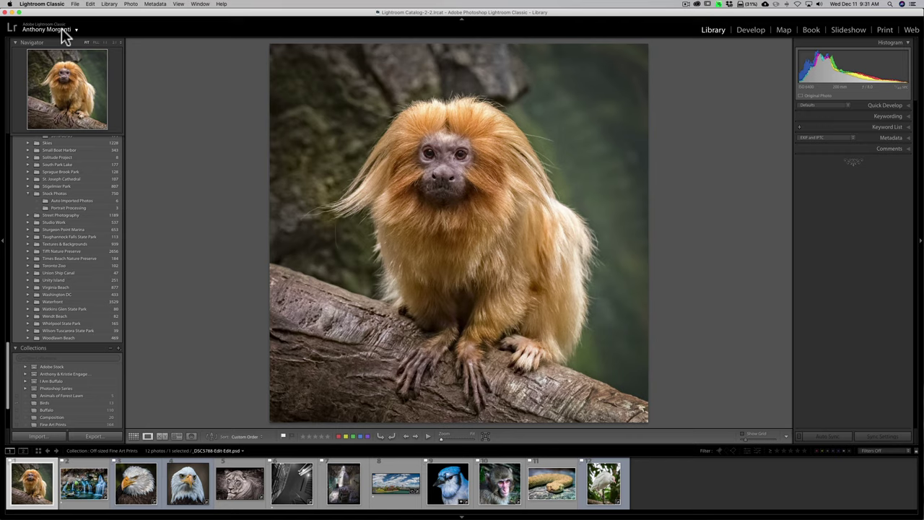
# Step: Minimize Lightroom and check that the Pending Stock Images folder is now empty
pyautogui.click(15, 13)
pyautogui.click(723, 91)
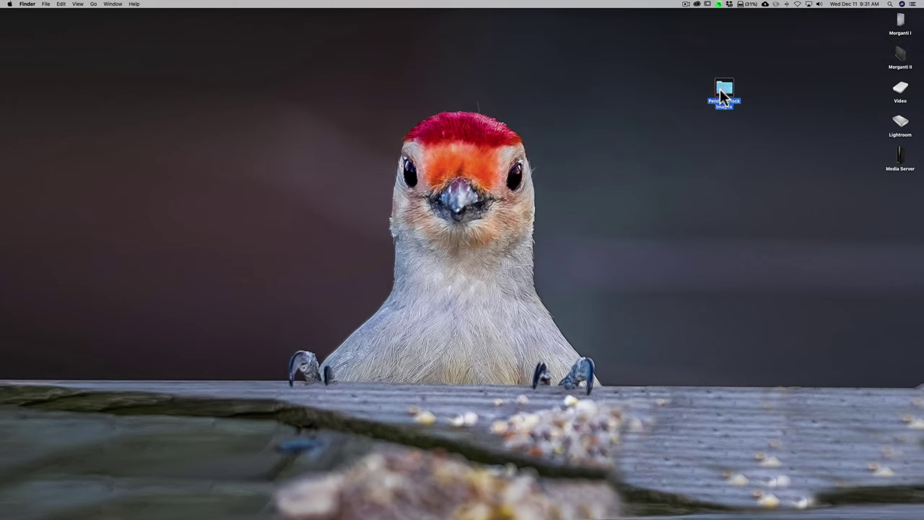
pyautogui.doubleClick(720, 91)
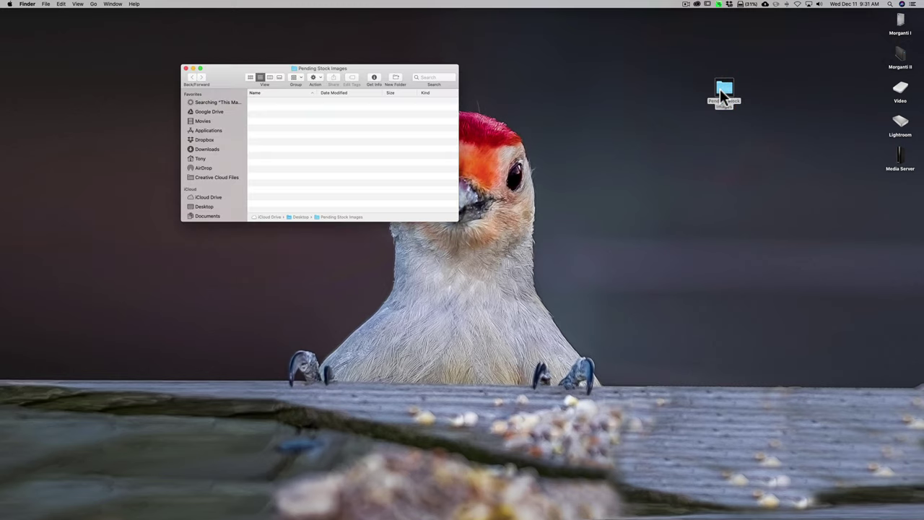
pyautogui.click(186, 68)
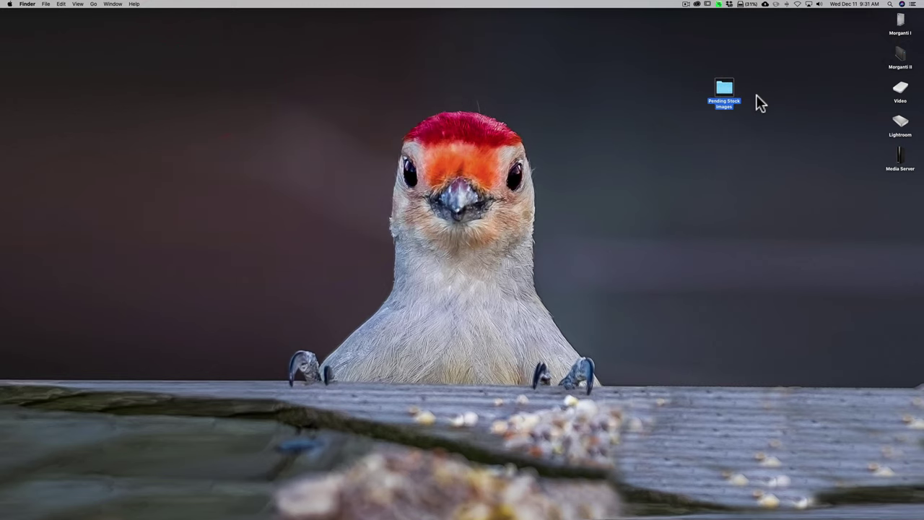
pyautogui.moveTo(851, 515)
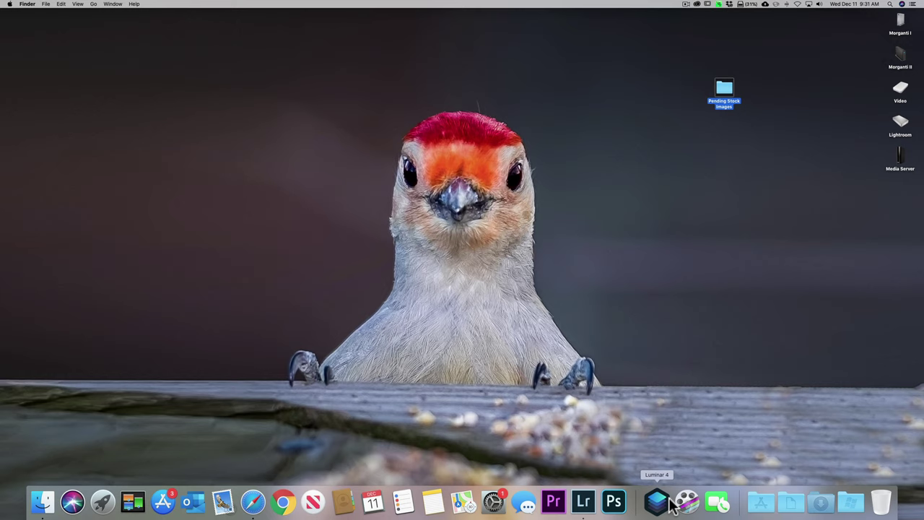
# Step: Bring Lightroom back and select Auto Imported Photos under Stock Photos to view the six images
pyautogui.click(585, 503)
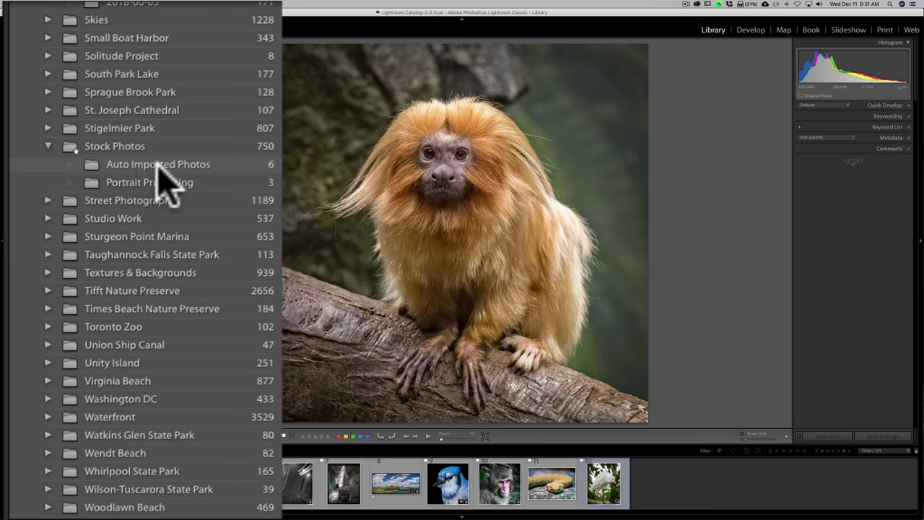
pyautogui.click(119, 164)
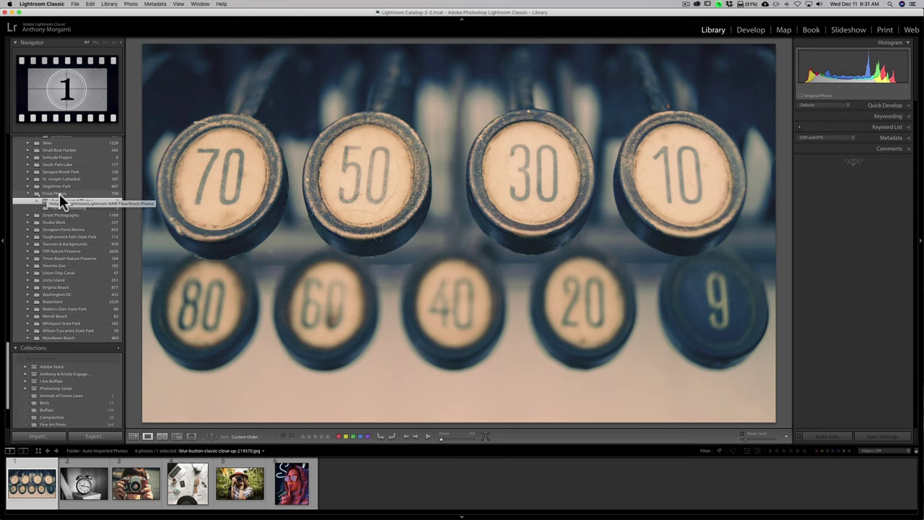
# Step: Move all six auto-imported filmstrip photos into the Stock Photos folder and display that folder
pyautogui.click(36, 477)
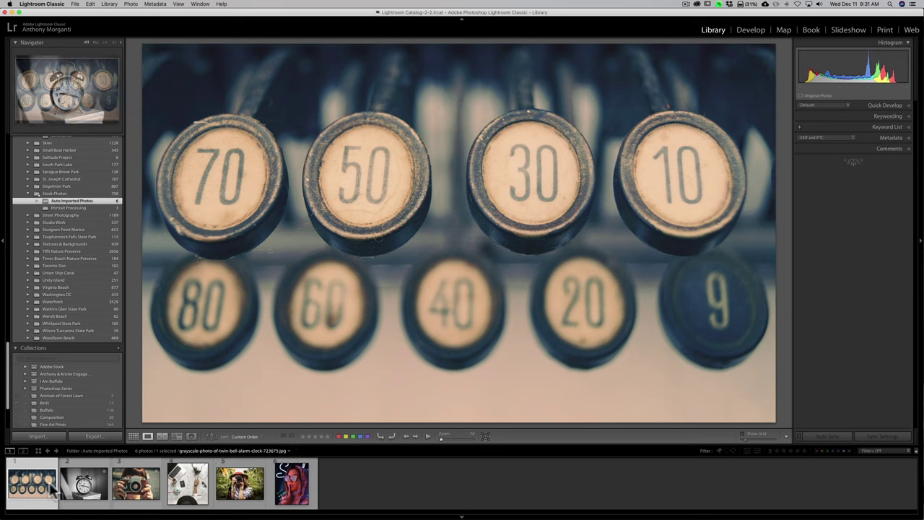
pyautogui.keyDown('shift'); pyautogui.click(293, 485); pyautogui.keyUp('shift')
pyautogui.moveTo(136, 483); pyautogui.dragTo(56, 194)
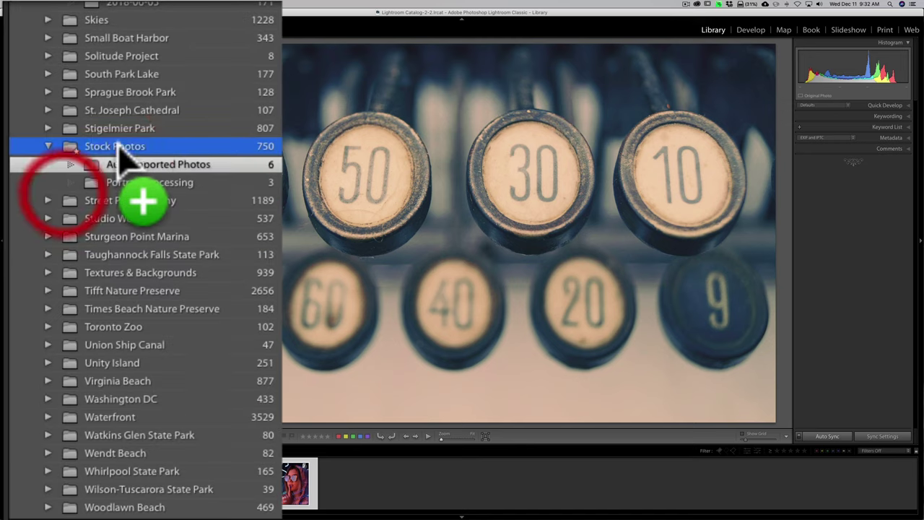
pyautogui.moveTo(119, 149); pyautogui.dragTo(121, 153)
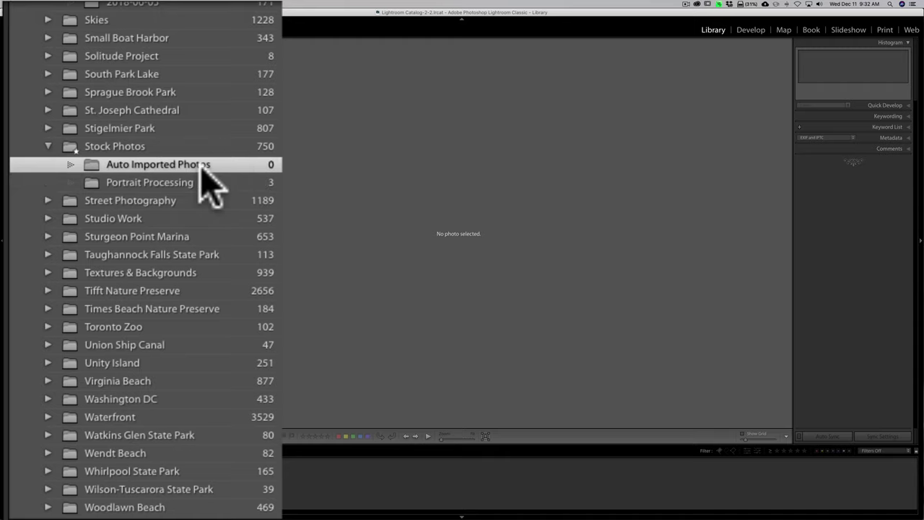
pyautogui.click(119, 148)
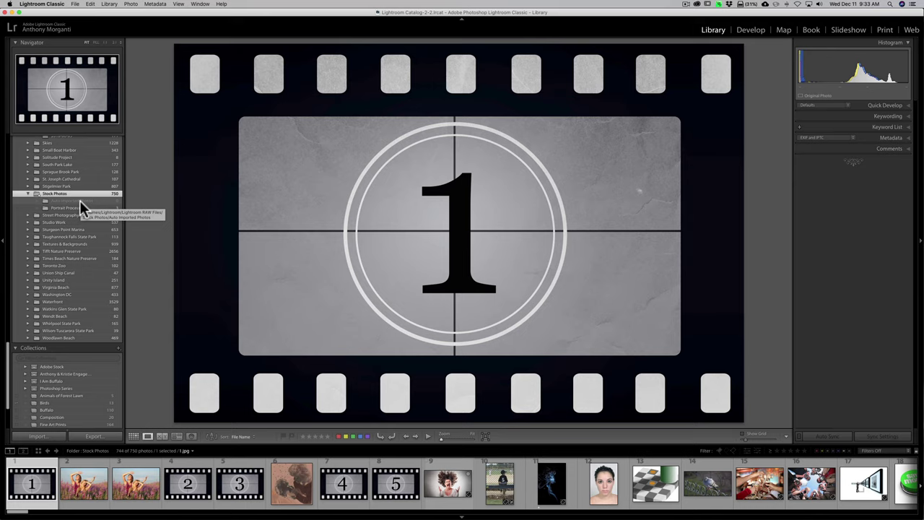
pyautogui.click(81, 202)
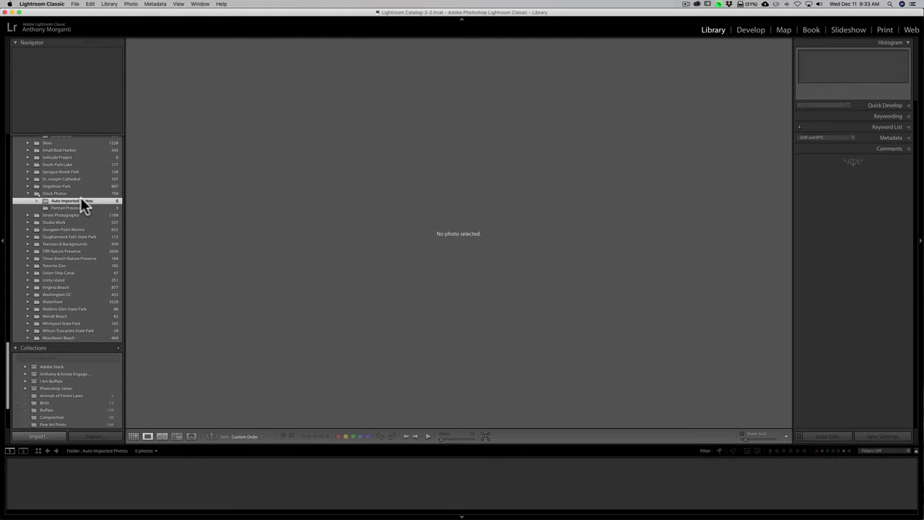
pyautogui.click(61, 193)
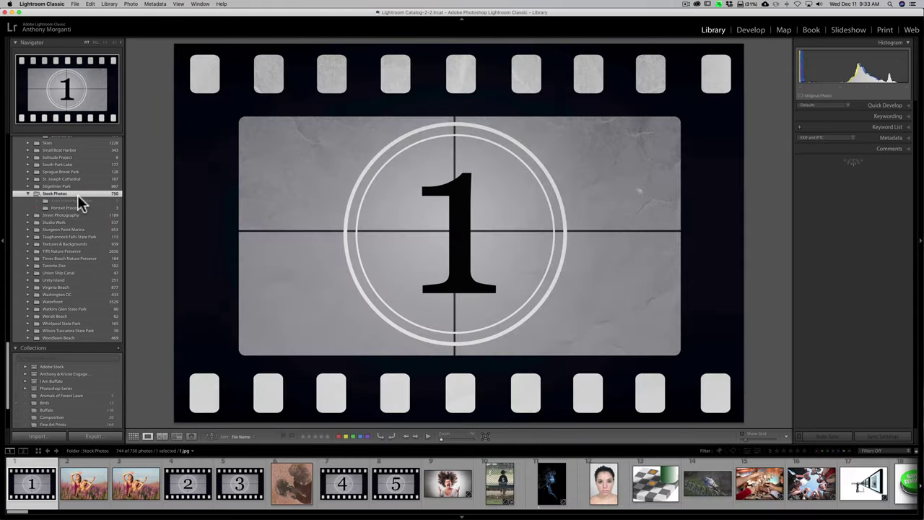